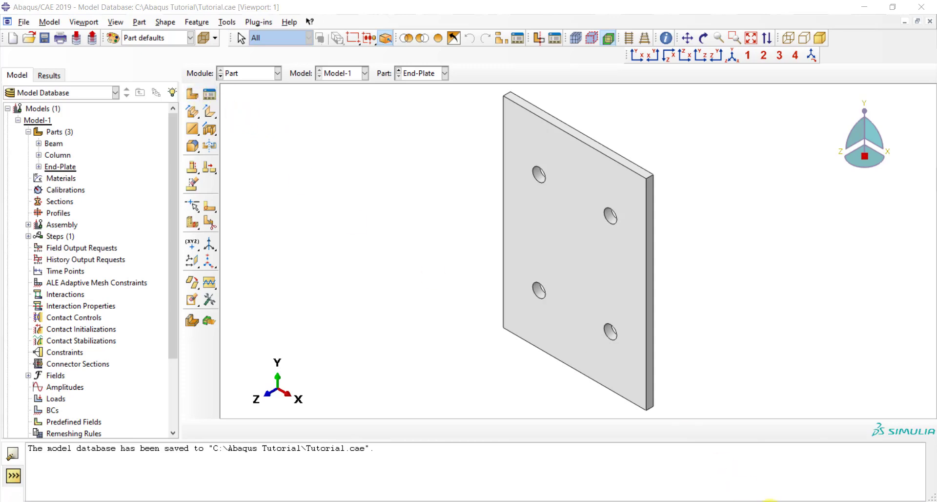
Step: In the tutorial PDF, enlarge the end-plate slide and highlight the 10, 15 and 25 dimension labels
{"action": "key", "text": "alt+Tab"}
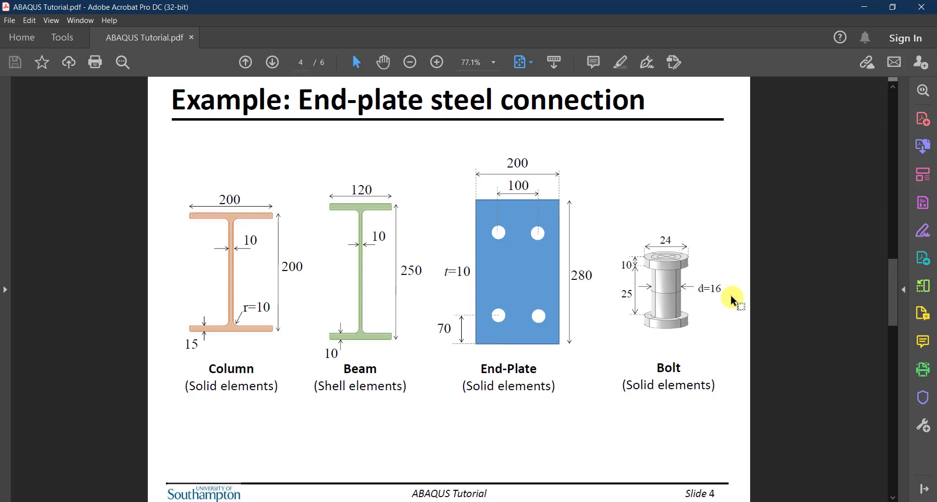
{"action": "scroll", "coordinate": [732, 299], "scroll_direction": "up", "scroll_amount": 1, "text": "ctrl"}
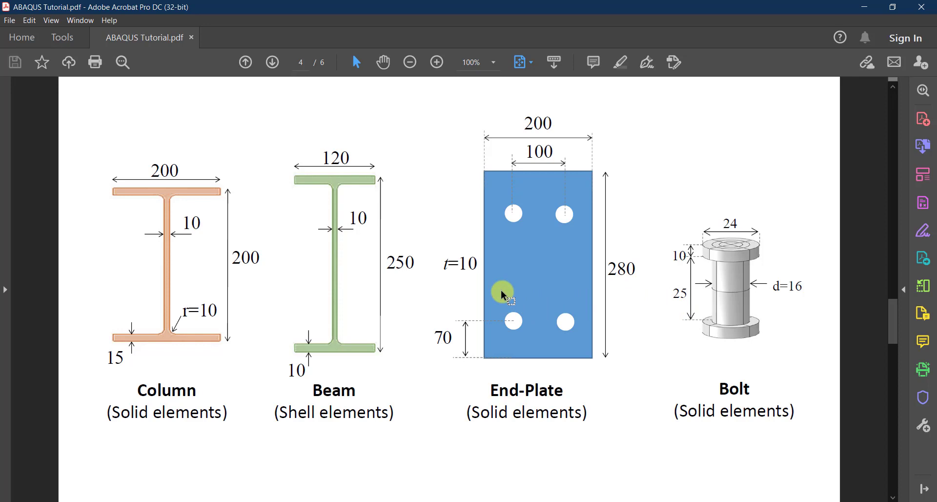
{"action": "left_click_drag", "start_coordinate": [476, 264], "coordinate": [461, 263]}
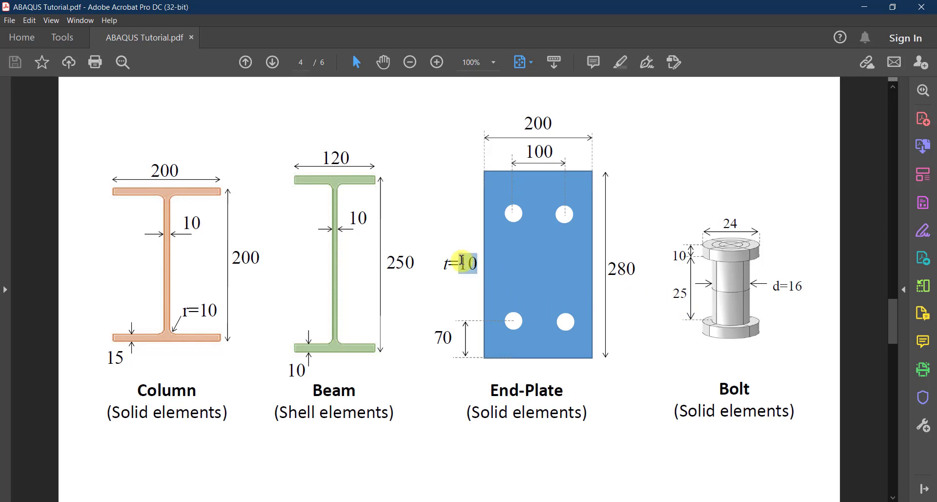
{"action": "double_click", "coordinate": [109, 359]}
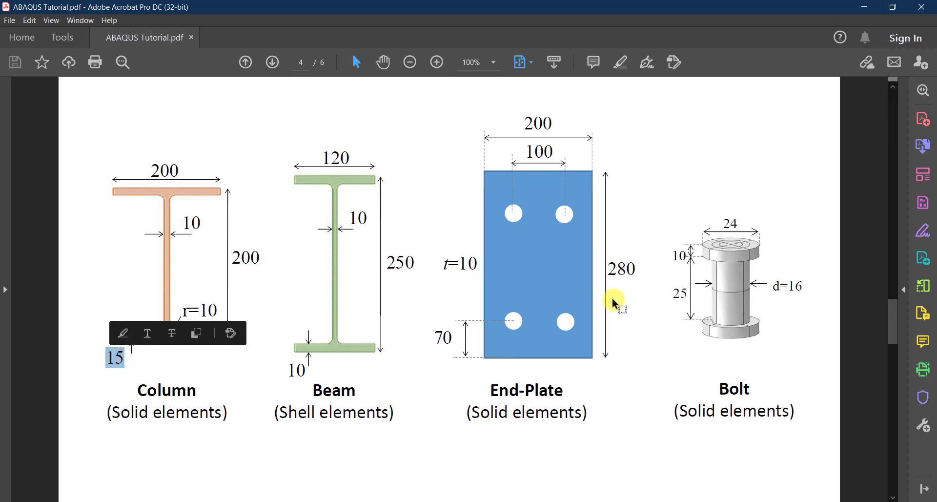
{"action": "double_click", "coordinate": [680, 293]}
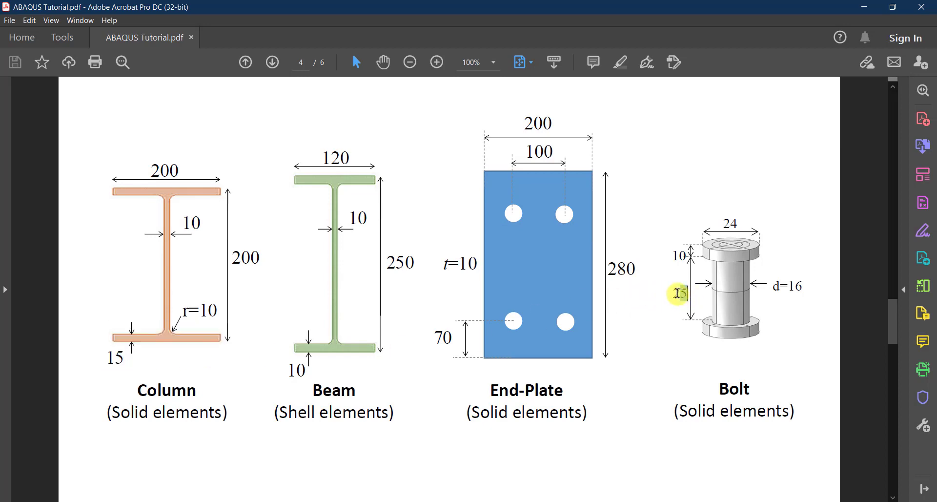
Step: Create a 3D deformable solid extrusion part named 'Bolt' with approximate size 24
{"action": "left_click", "coordinate": [864, 7]}
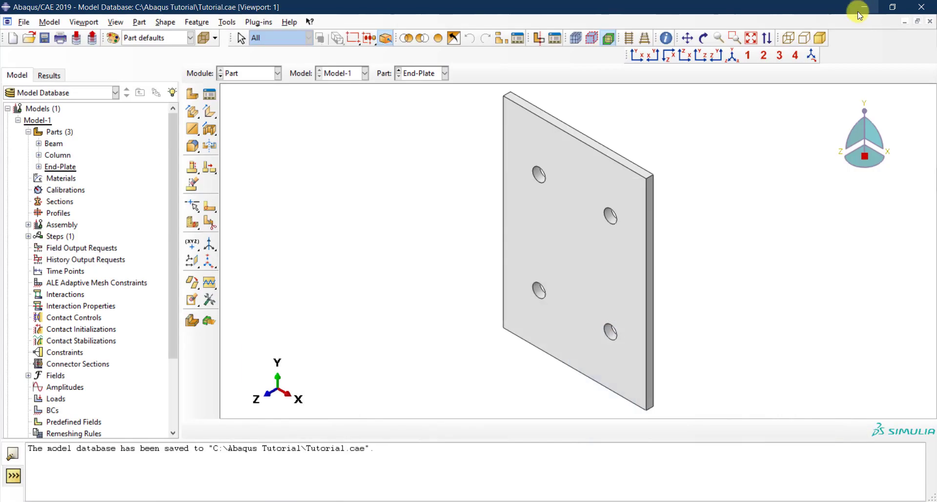
{"action": "left_click", "coordinate": [192, 94]}
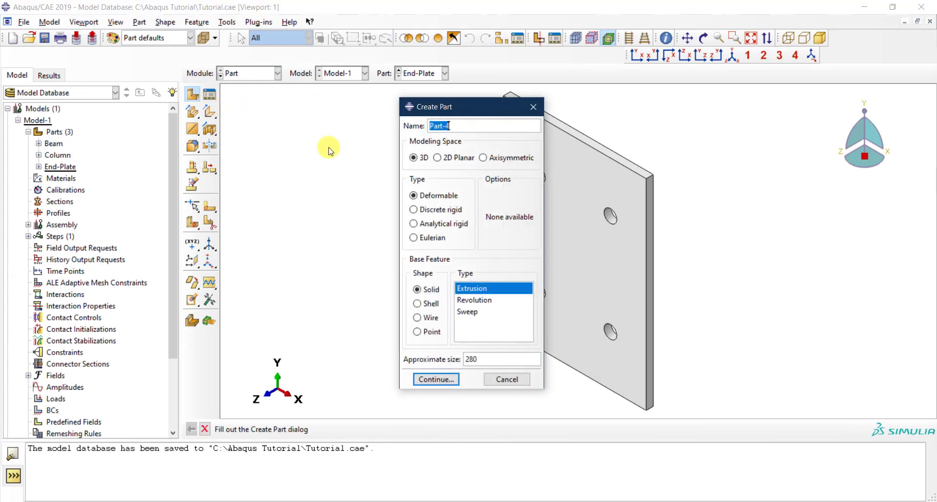
{"action": "type", "text": "Bolt"}
{"action": "left_click", "coordinate": [442, 196]}
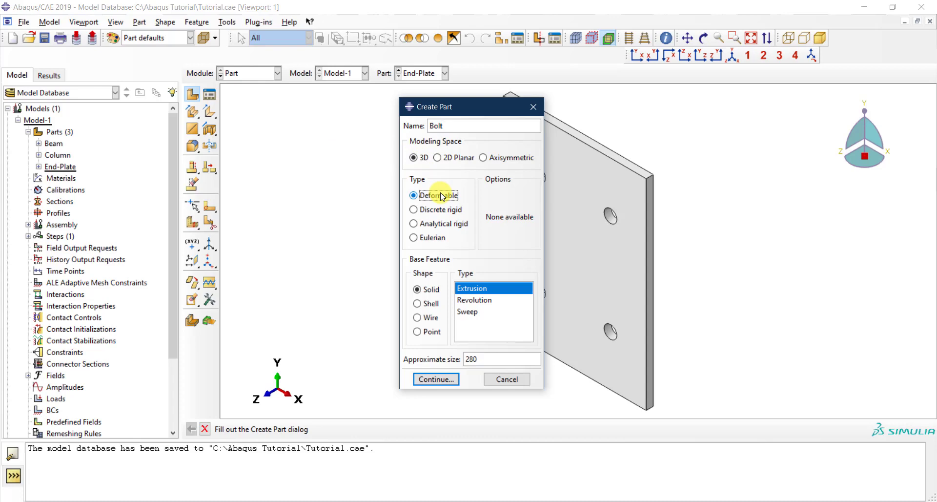
{"action": "left_click", "coordinate": [430, 290]}
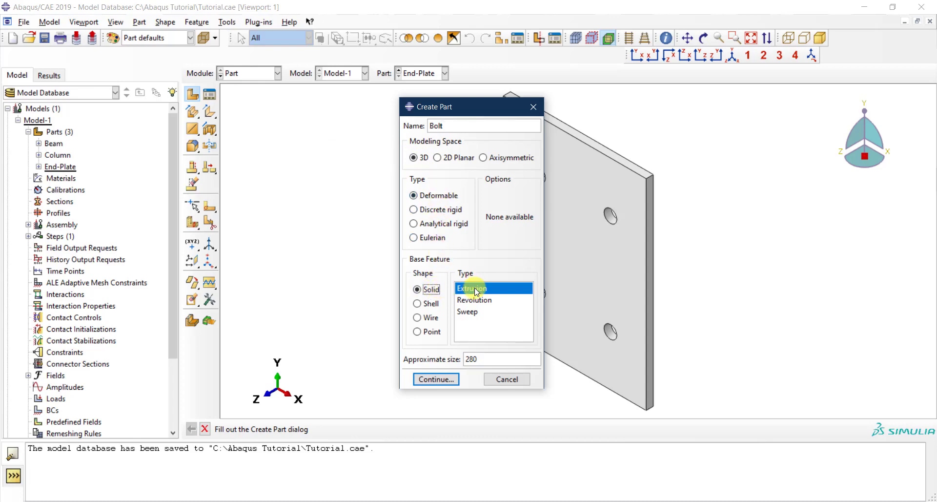
{"action": "left_click", "coordinate": [475, 289]}
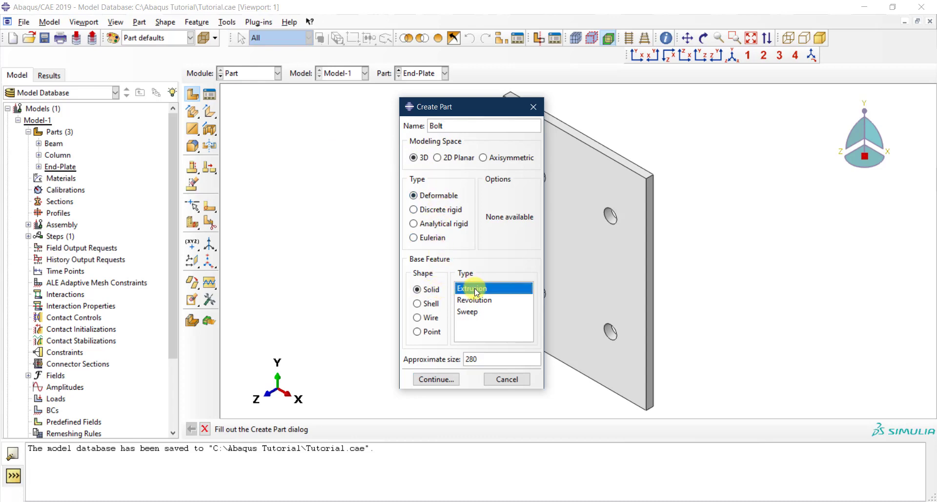
{"action": "left_click", "coordinate": [480, 359]}
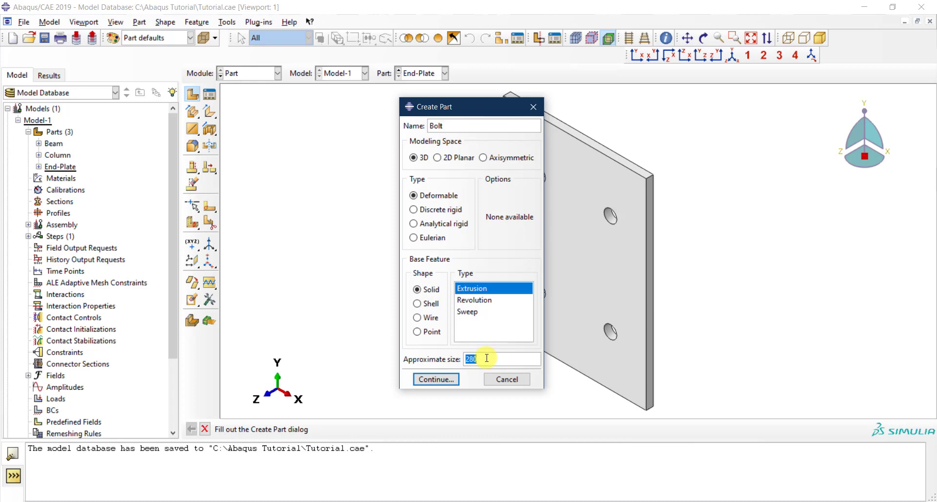
{"action": "left_click", "coordinate": [752, 498]}
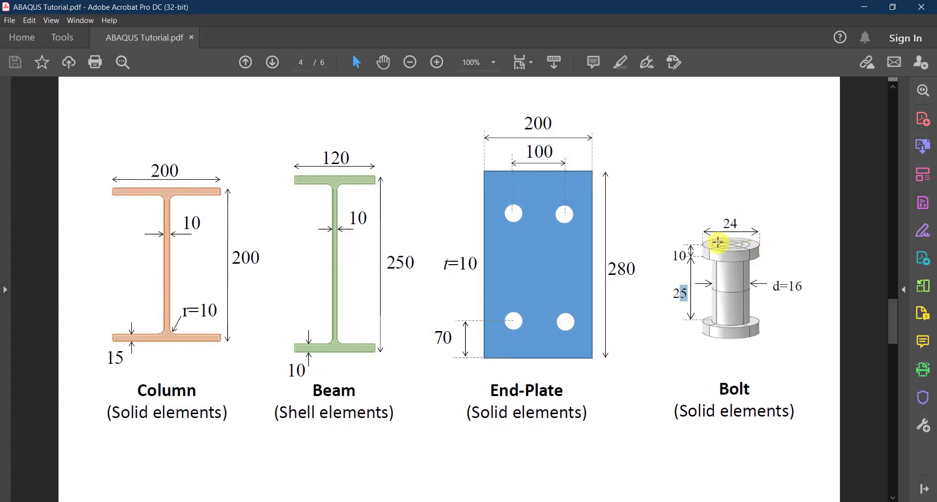
{"action": "left_click", "coordinate": [864, 7]}
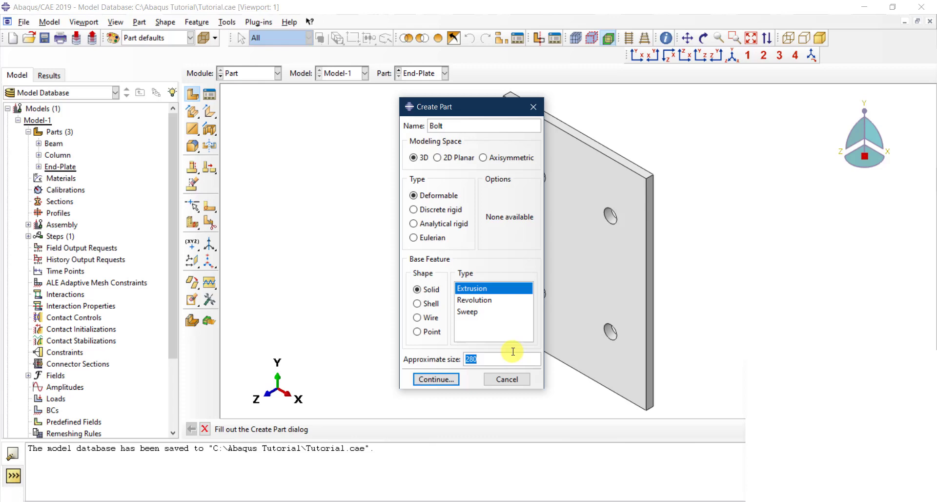
{"action": "type", "text": "24"}
{"action": "left_click", "coordinate": [450, 380]}
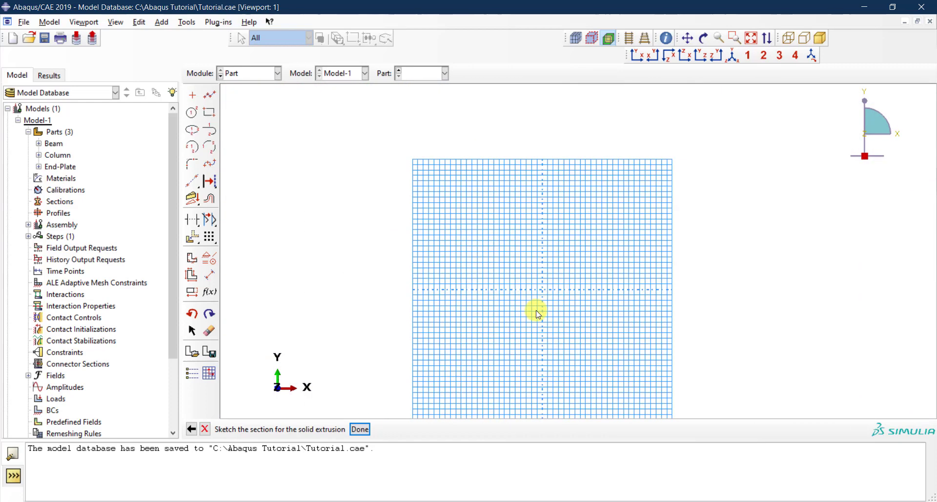
Step: Draw a circle centred at the sketch origin
{"action": "scroll", "coordinate": [539, 318], "scroll_direction": "up", "scroll_amount": 2}
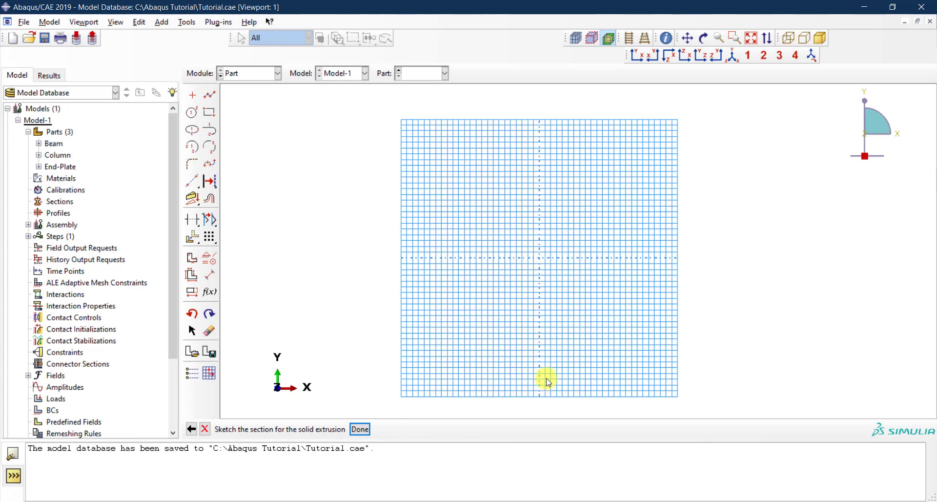
{"action": "scroll", "coordinate": [548, 380], "scroll_direction": "up", "scroll_amount": 1}
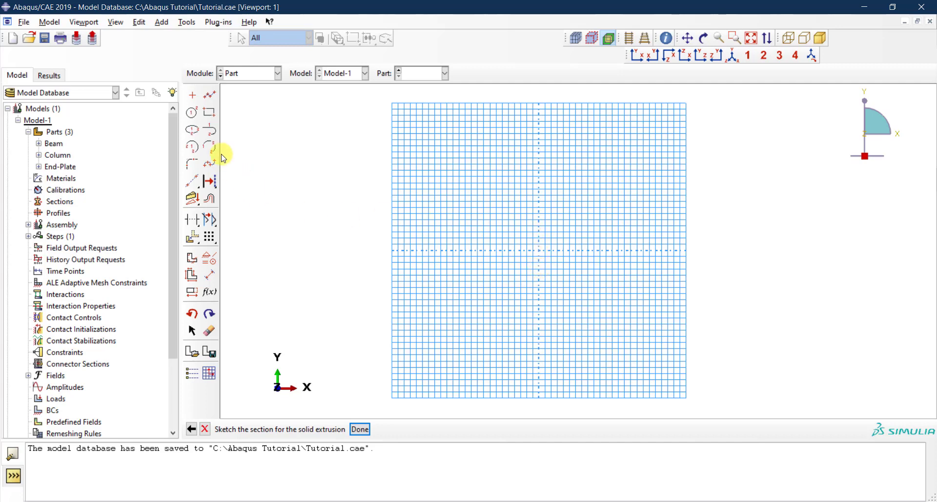
{"action": "left_click", "coordinate": [194, 113]}
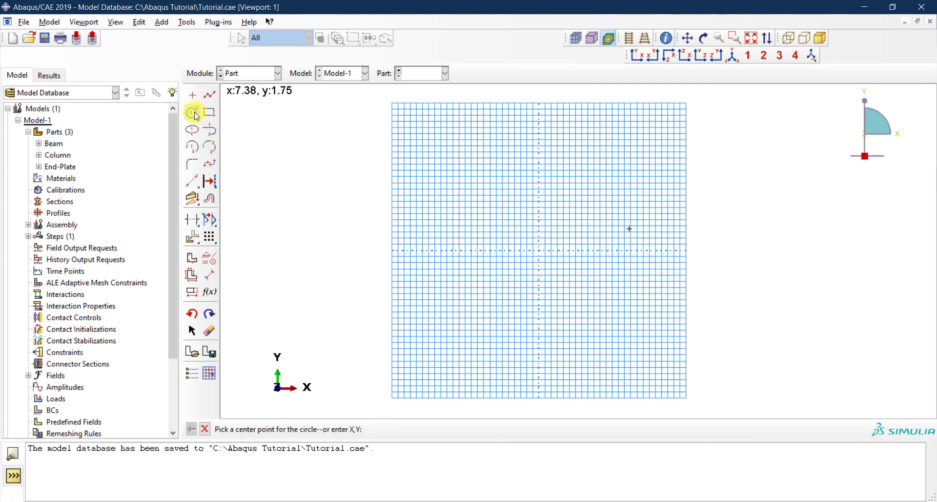
{"action": "left_click", "coordinate": [540, 251]}
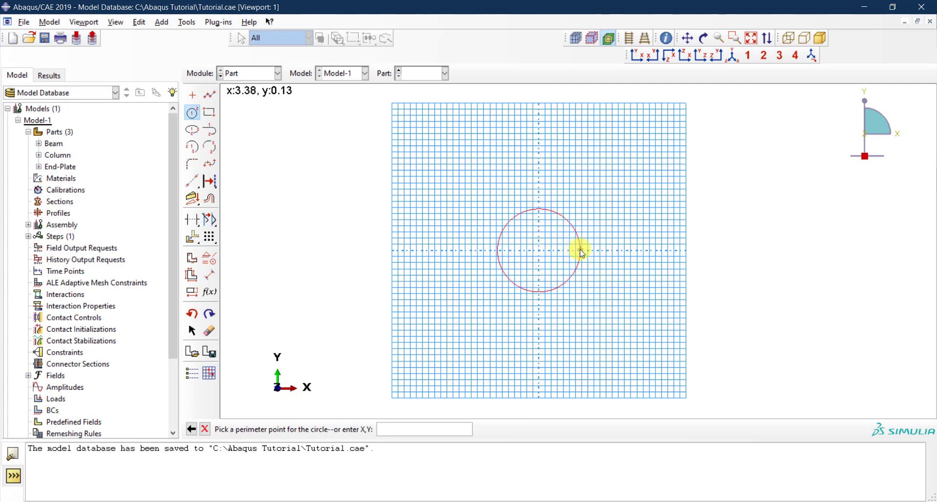
{"action": "left_click", "coordinate": [585, 225]}
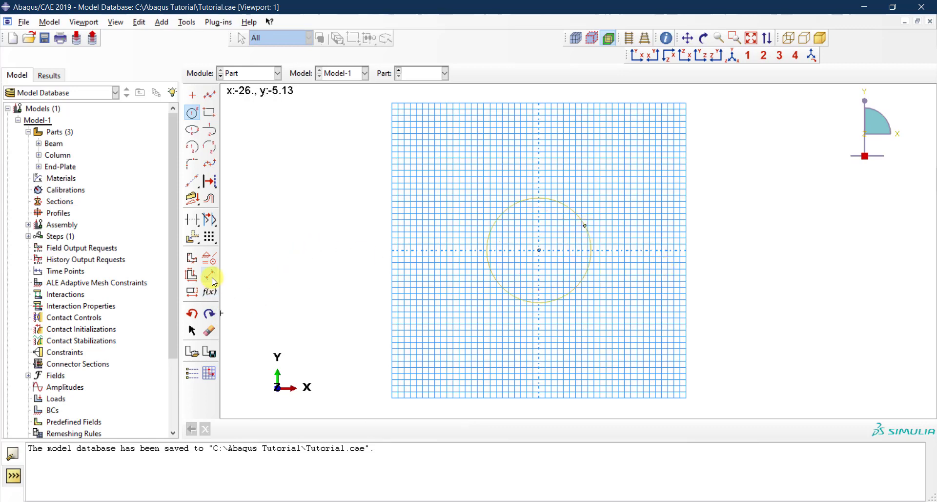
Step: Dimension the circle's radius to 8 and finish the sketch
{"action": "left_click", "coordinate": [210, 275]}
{"action": "left_click", "coordinate": [599, 243]}
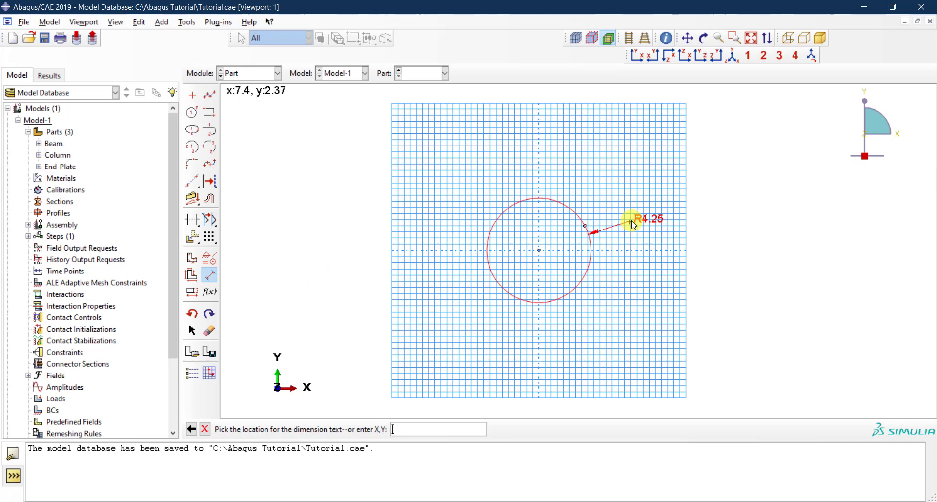
{"action": "left_click", "coordinate": [622, 229]}
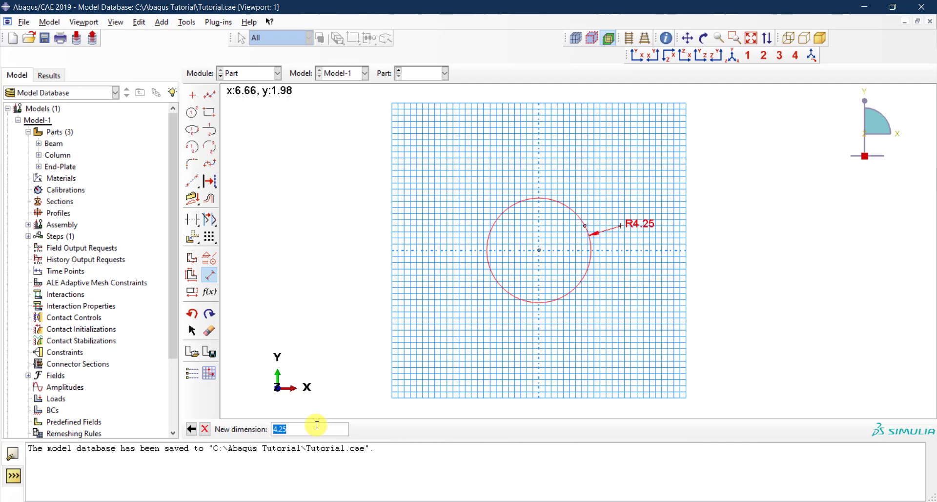
{"action": "type", "text": "6"}
{"action": "key", "text": "Return"}
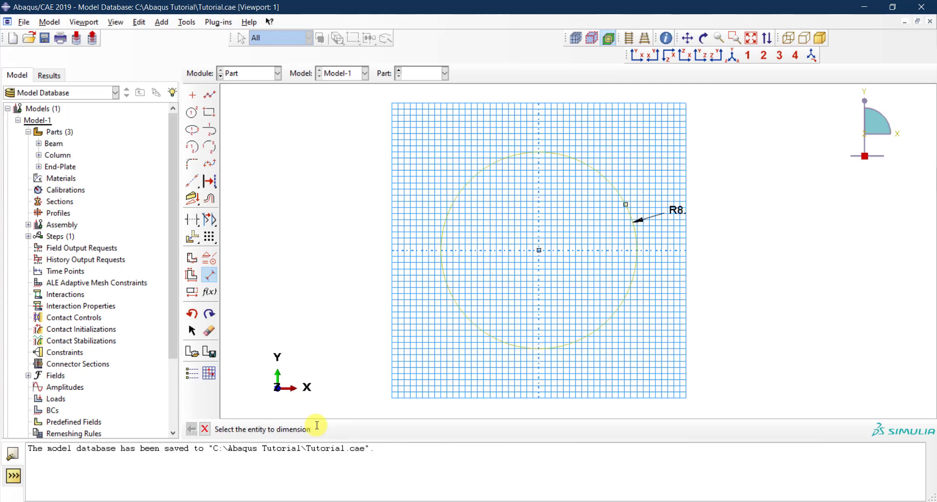
{"action": "left_click", "coordinate": [205, 429]}
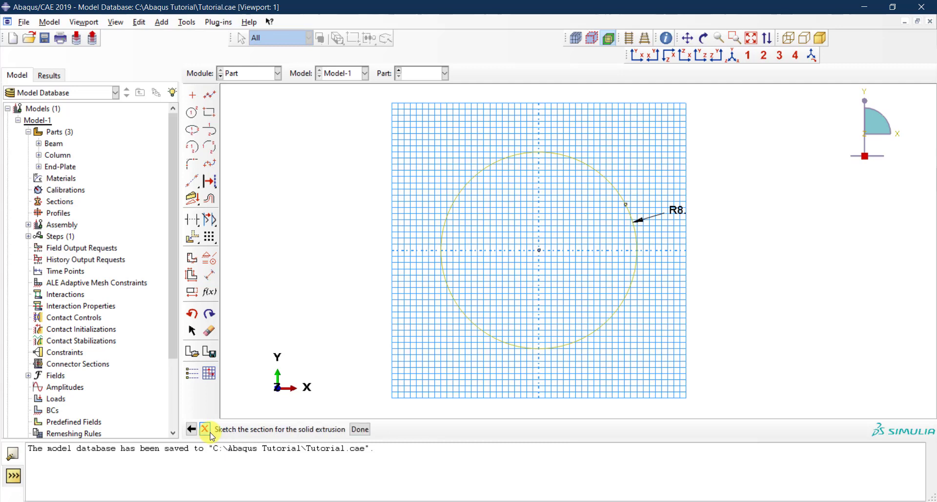
{"action": "left_click", "coordinate": [366, 432]}
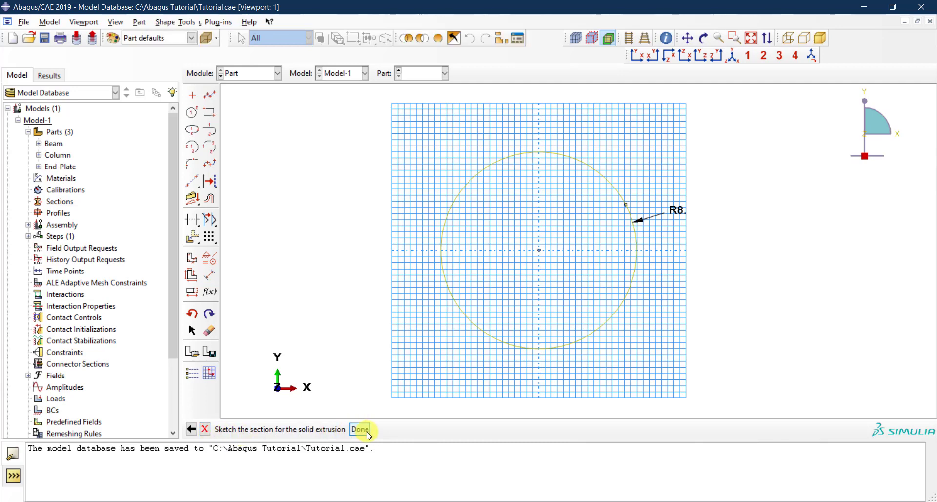
Step: Extrude the radius-8 circle to a depth of 25
{"action": "type", "text": "2.4"}
{"action": "double_click", "coordinate": [299, 215]}
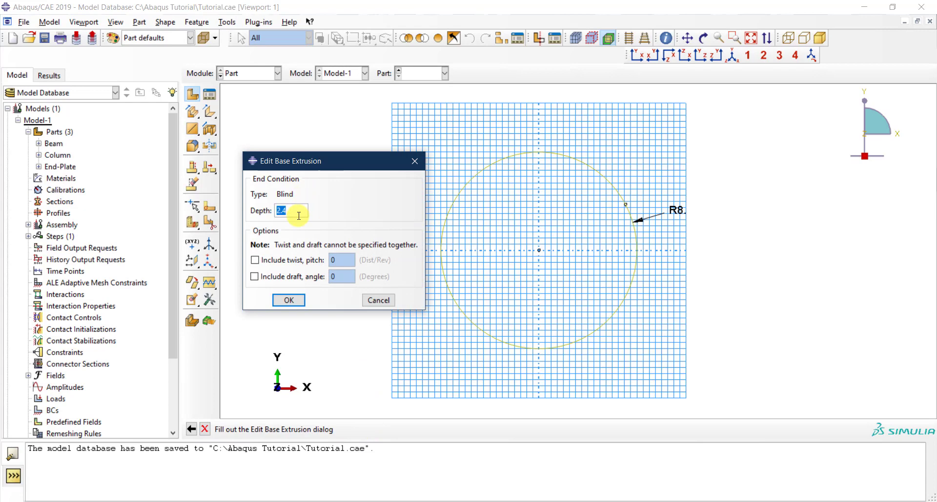
{"action": "type", "text": "25"}
{"action": "left_click", "coordinate": [293, 299]}
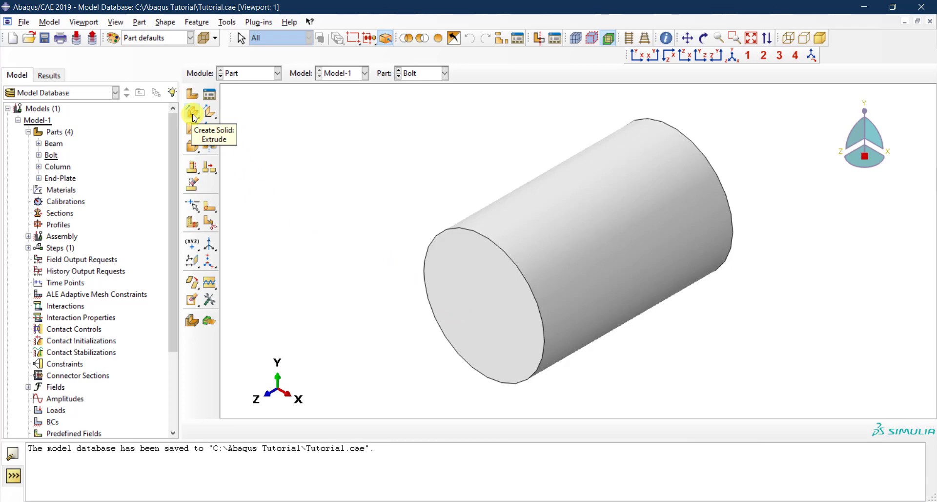
Step: Begin a new solid extrusion sketched on the cylinder's front end face
{"action": "left_click", "coordinate": [192, 113]}
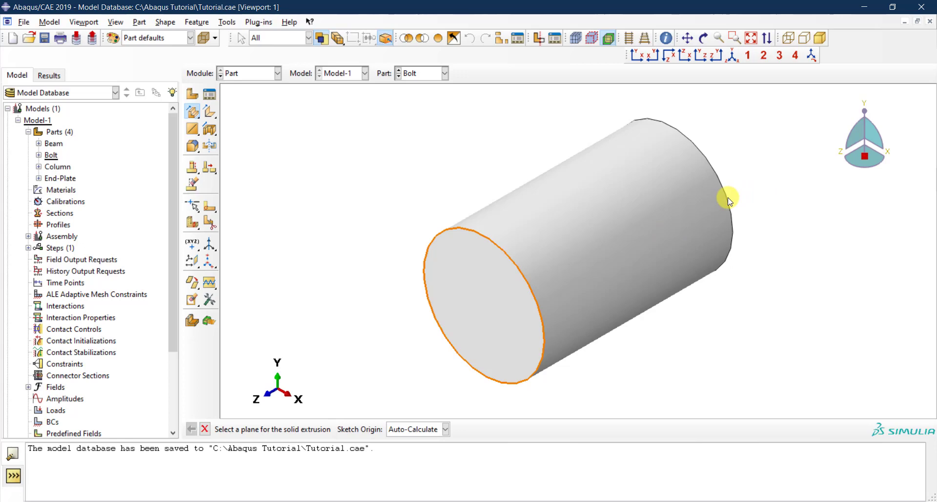
{"action": "left_click", "coordinate": [490, 306]}
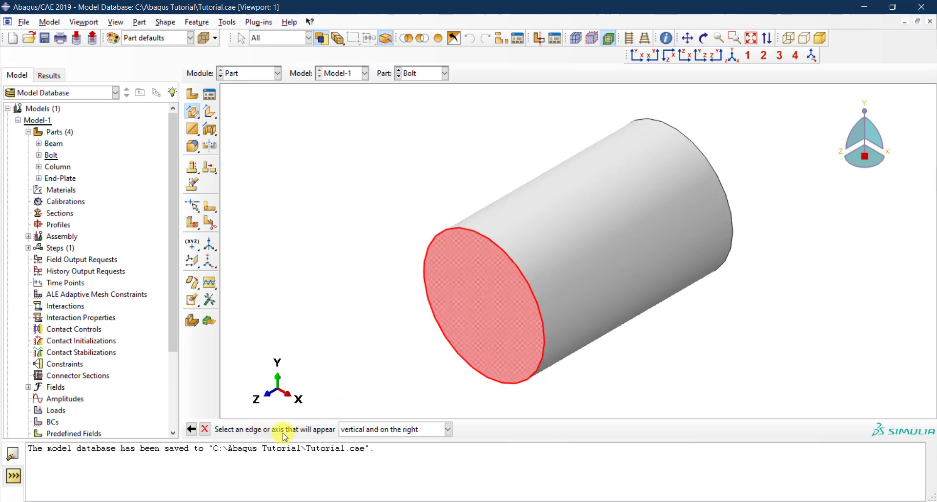
{"action": "left_click", "coordinate": [544, 349]}
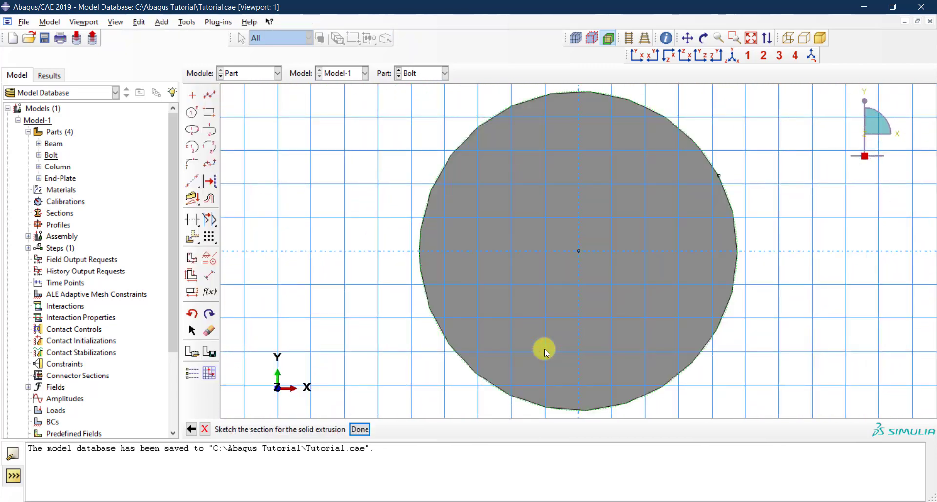
{"action": "scroll", "coordinate": [528, 350], "scroll_direction": "down", "scroll_amount": 3}
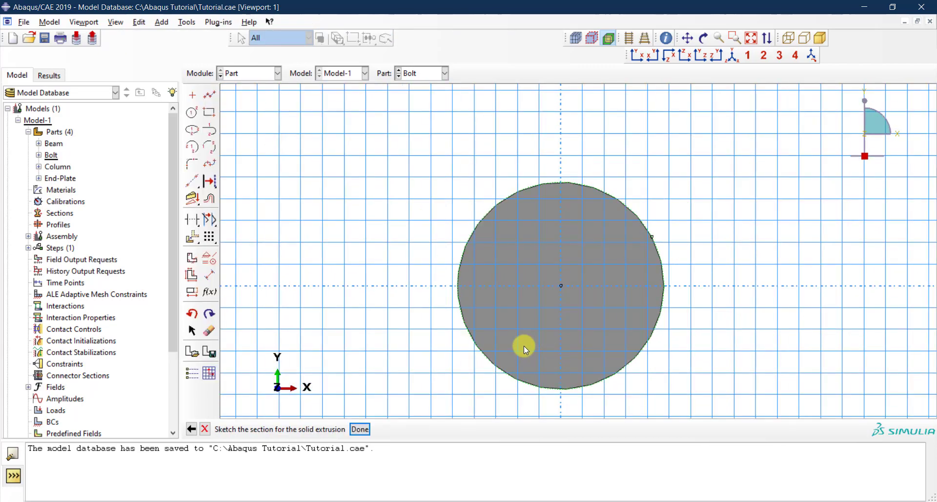
Step: Draw a circle at the origin, dimension its radius to 12, and finish the sketch
{"action": "left_click", "coordinate": [192, 112]}
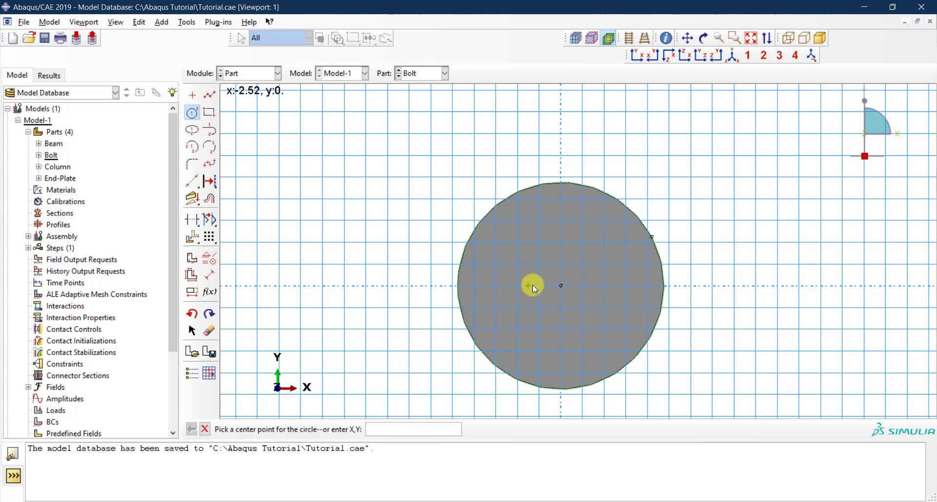
{"action": "left_click", "coordinate": [561, 286]}
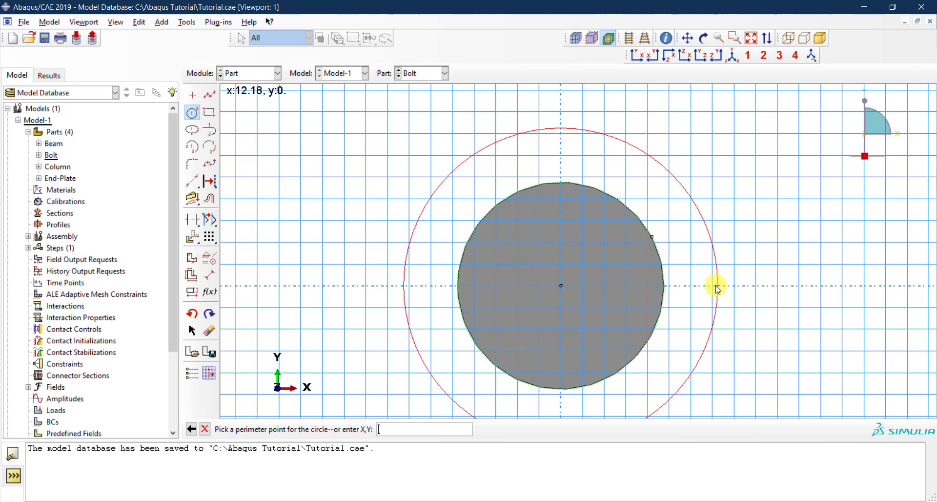
{"action": "left_click", "coordinate": [723, 286]}
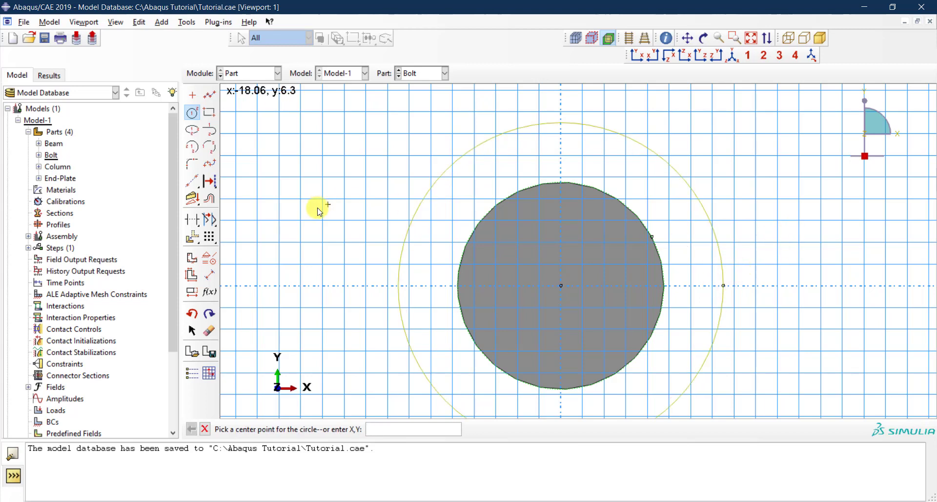
{"action": "left_click", "coordinate": [209, 275]}
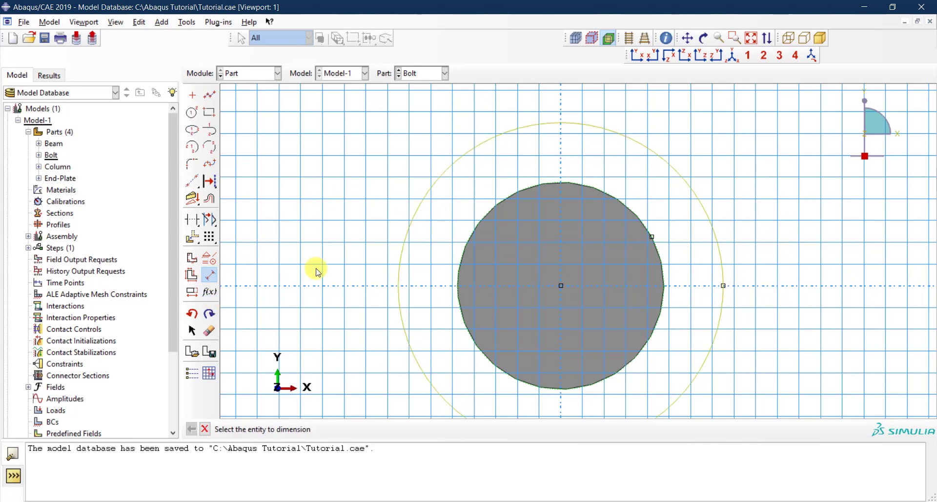
{"action": "left_click", "coordinate": [719, 242]}
{"action": "left_click", "coordinate": [744, 231]}
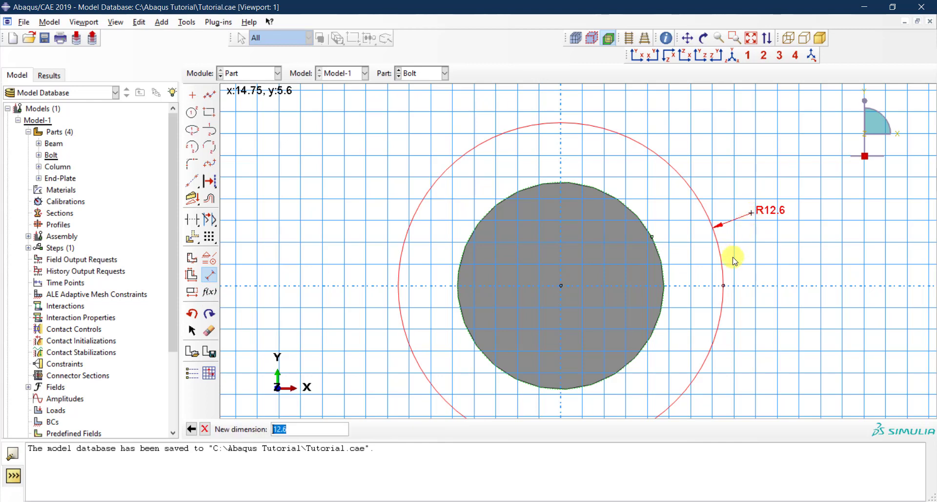
{"action": "type", "text": "12"}
{"action": "key", "text": "Return"}
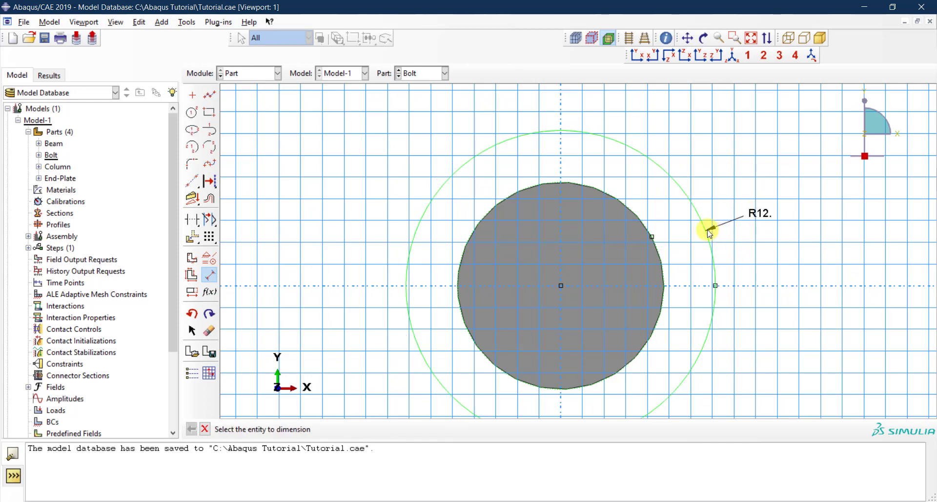
{"action": "left_click", "coordinate": [206, 429]}
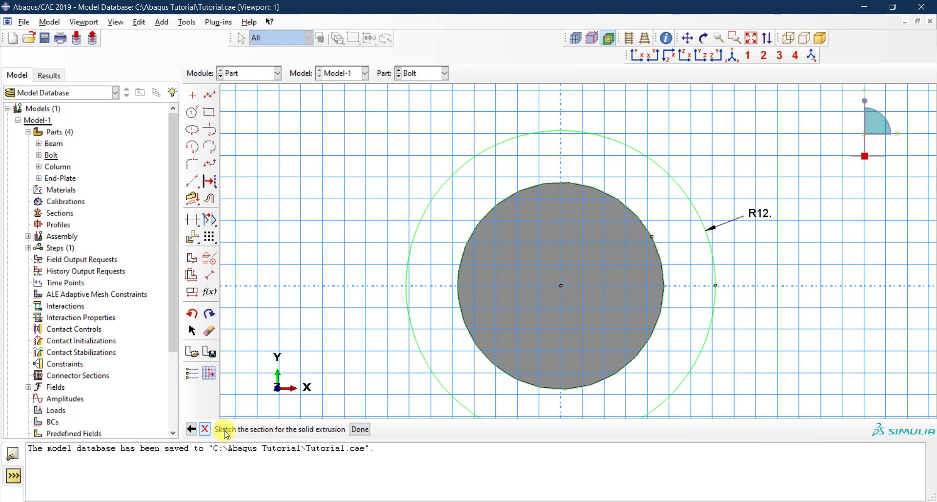
{"action": "left_click", "coordinate": [359, 430]}
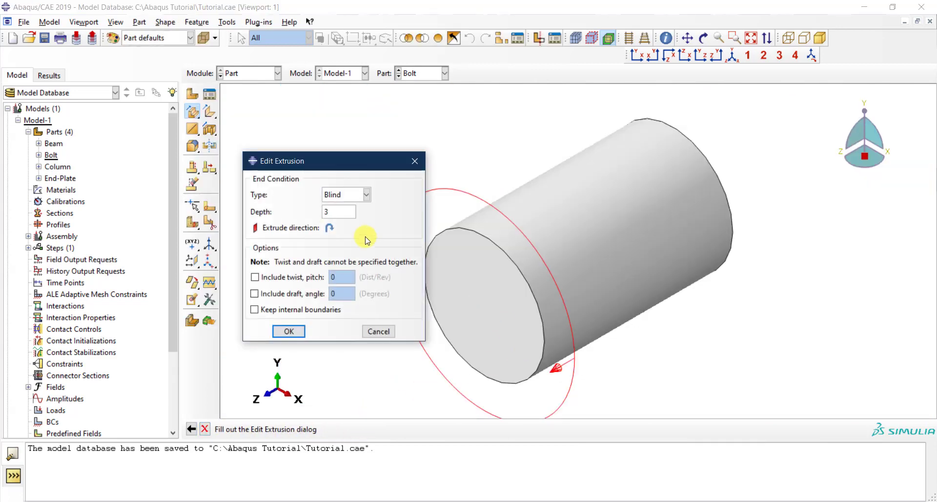
Step: Extrude the radius-12 head to a depth of 10
{"action": "left_click_drag", "start_coordinate": [339, 159], "coordinate": [278, 115]}
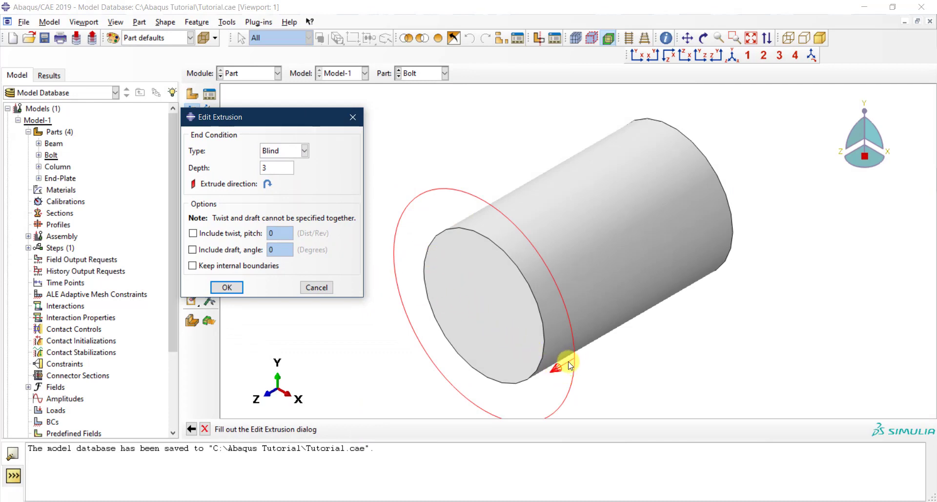
{"action": "double_click", "coordinate": [274, 167]}
{"action": "type", "text": "10"}
{"action": "left_click", "coordinate": [227, 288]}
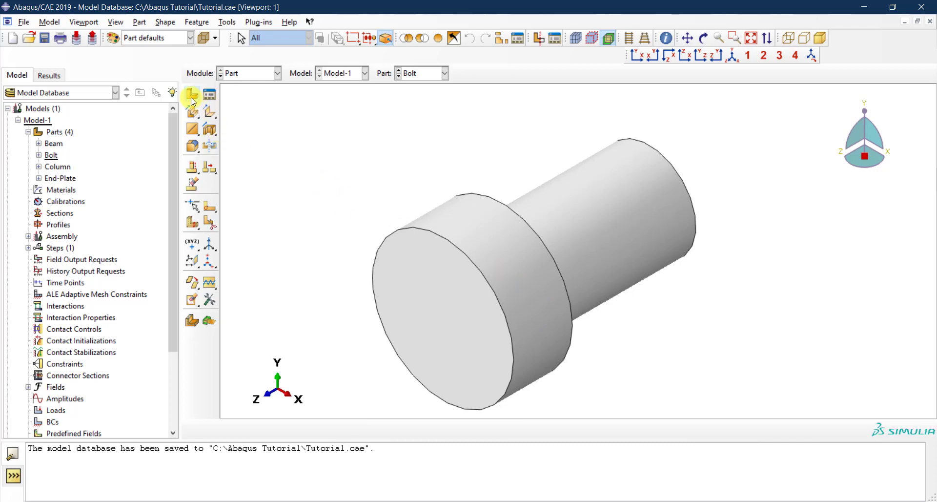
Step: Begin another solid extrusion sketched on the shank's far end face
{"action": "left_click", "coordinate": [192, 112]}
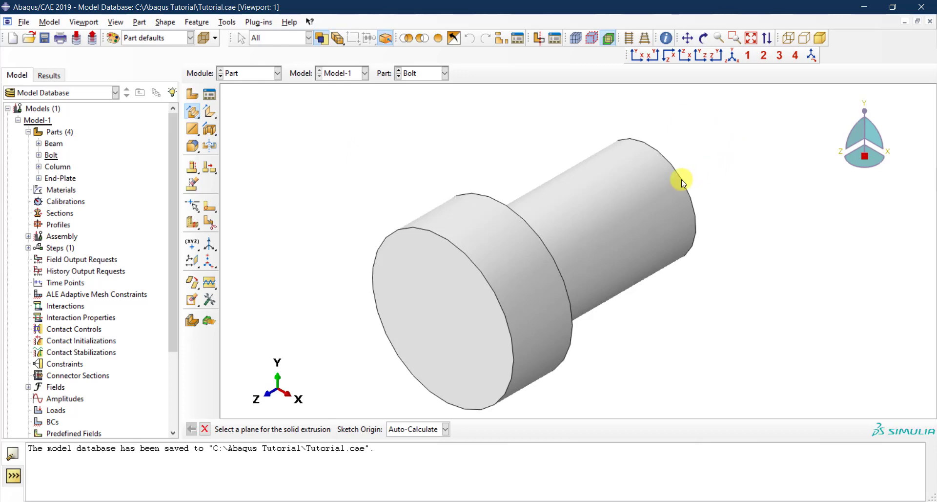
{"action": "left_click", "coordinate": [704, 38]}
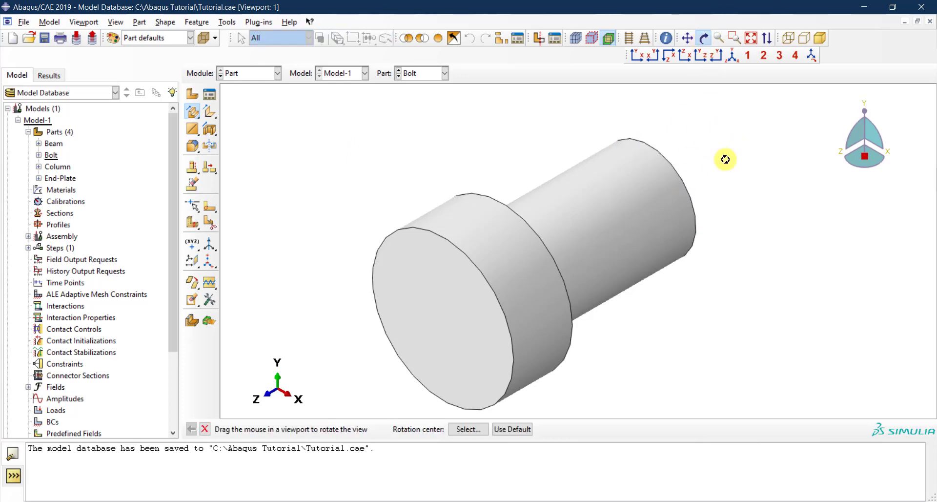
{"action": "left_click_drag", "start_coordinate": [726, 160], "coordinate": [688, 199]}
{"action": "left_click_drag", "start_coordinate": [705, 160], "coordinate": [707, 210]}
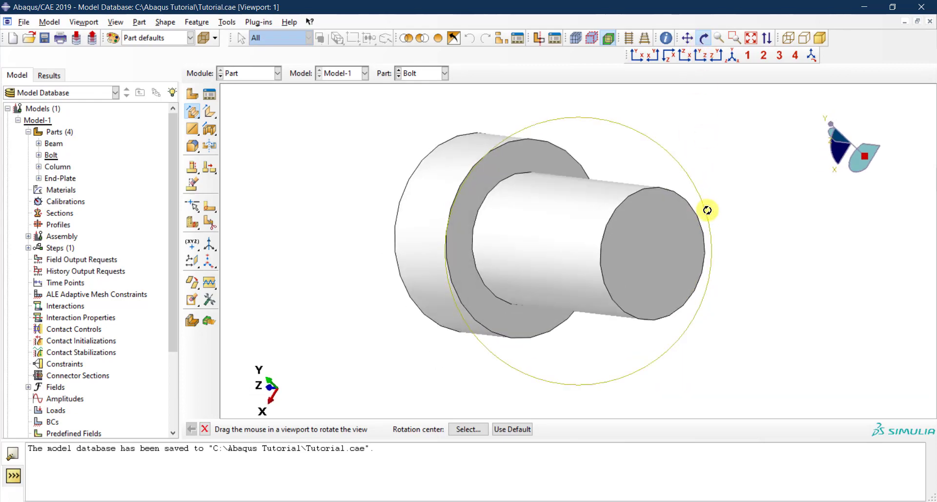
{"action": "key", "text": "Escape"}
{"action": "left_click", "coordinate": [670, 248]}
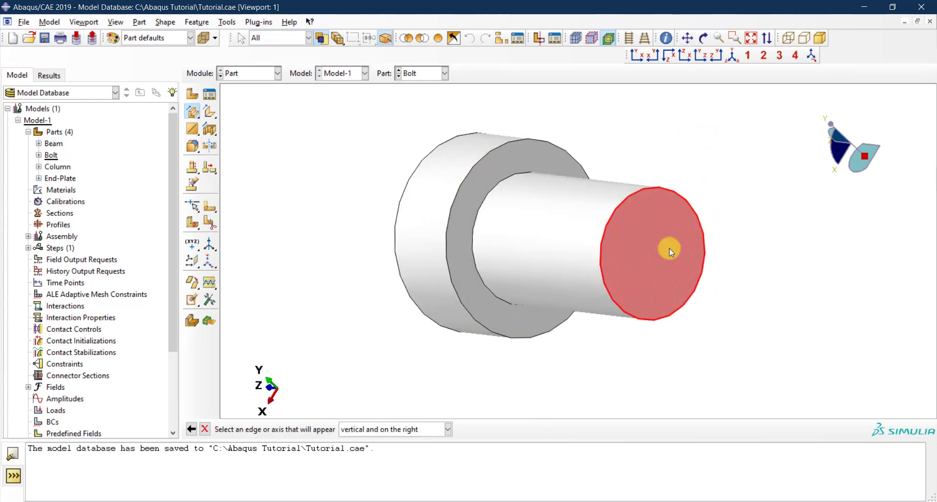
{"action": "left_click", "coordinate": [701, 220]}
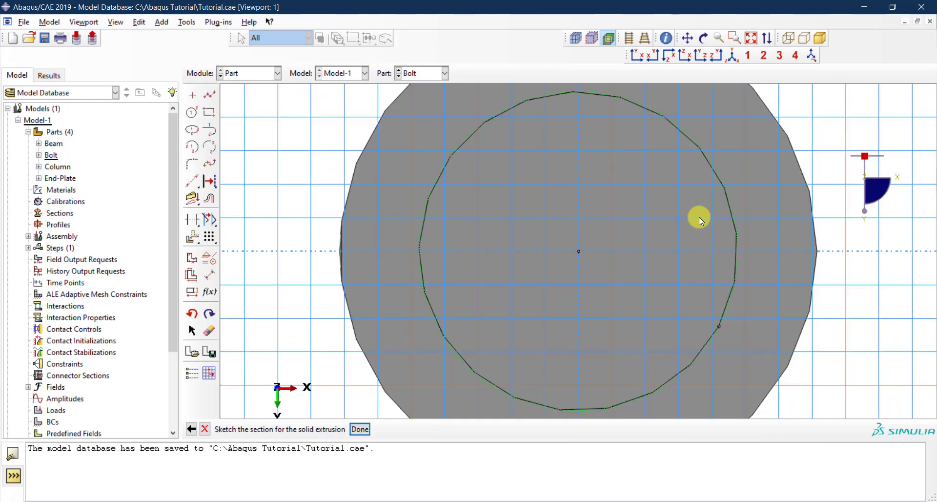
Step: Draw a circle centred at the origin through point 0,12 and finish the sketch
{"action": "left_click", "coordinate": [199, 117]}
{"action": "left_click", "coordinate": [587, 241]}
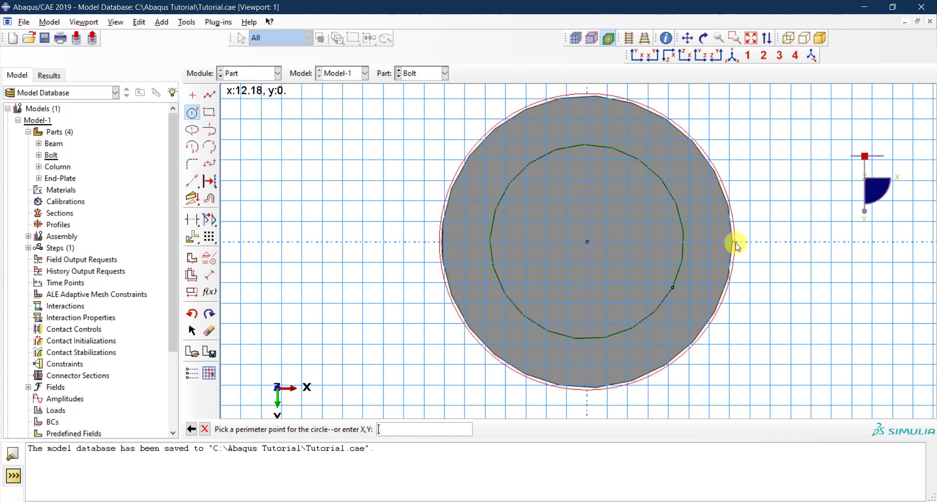
{"action": "left_click", "coordinate": [445, 429]}
{"action": "type", "text": "0"}
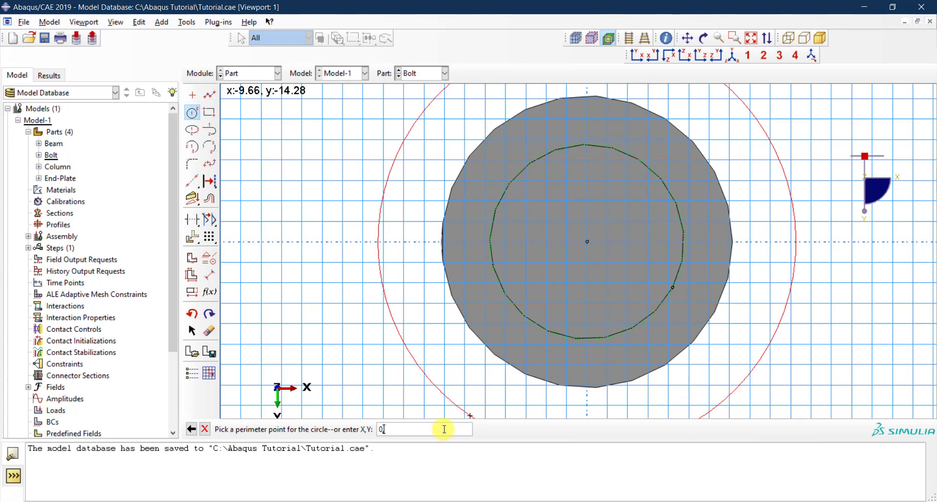
{"action": "type", "text": ",12"}
{"action": "key", "text": "Return"}
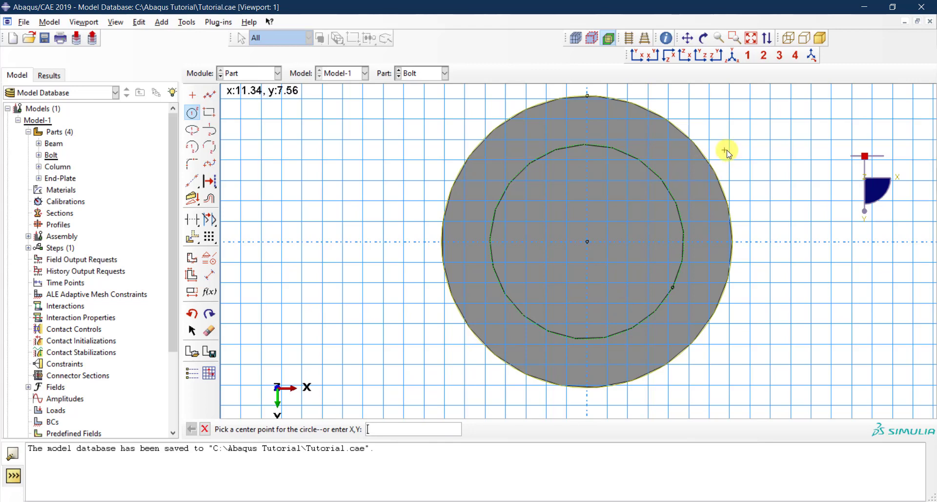
{"action": "left_click", "coordinate": [205, 430]}
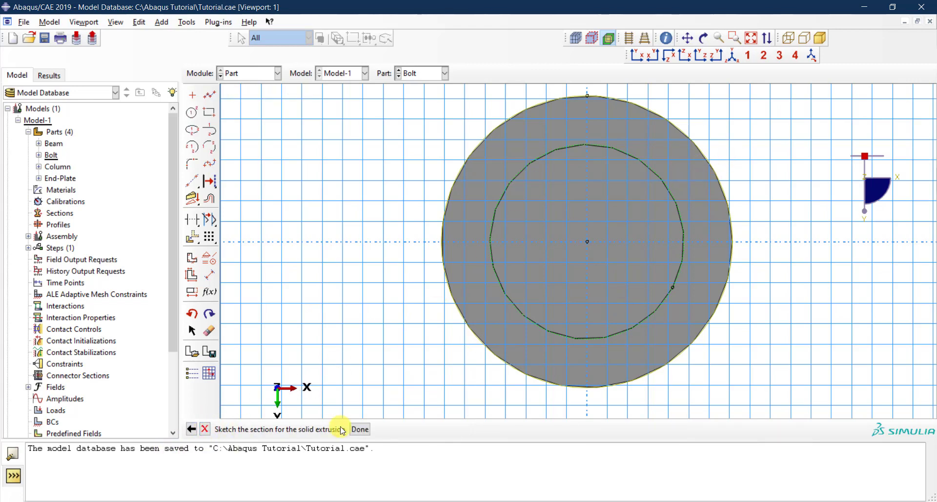
{"action": "left_click", "coordinate": [365, 427]}
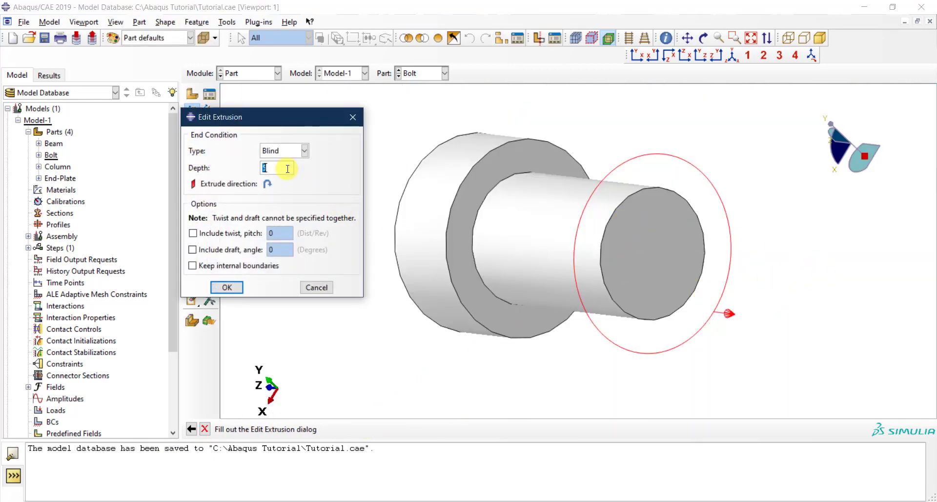
Step: Extrude the nut 10 deep and show the bolt in isometric view
{"action": "type", "text": "10"}
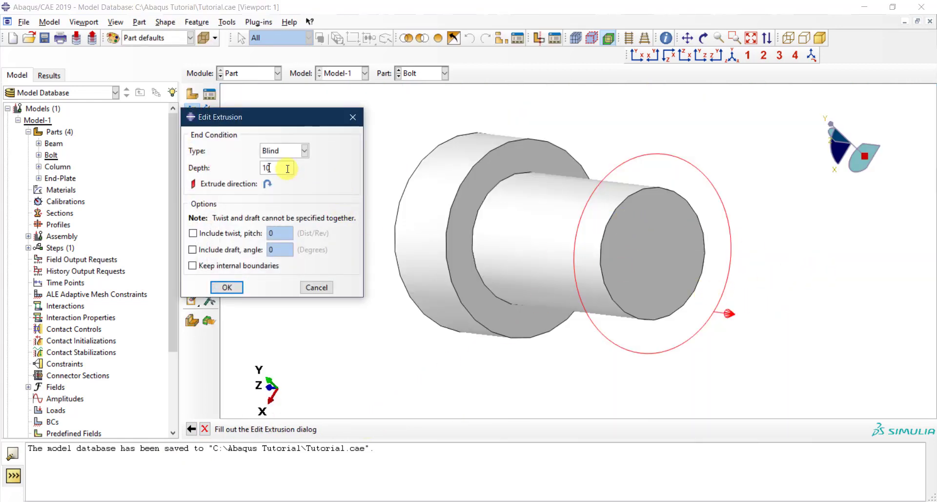
{"action": "left_click", "coordinate": [238, 287]}
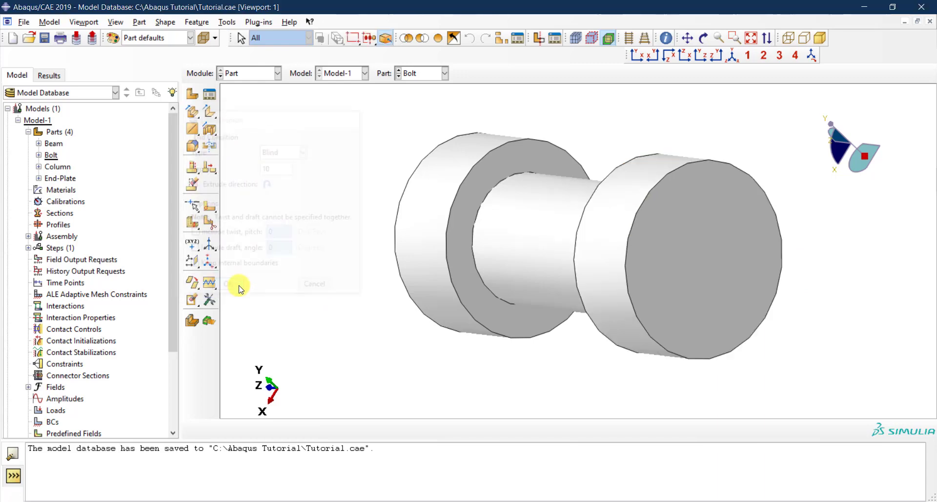
{"action": "left_click", "coordinate": [733, 58]}
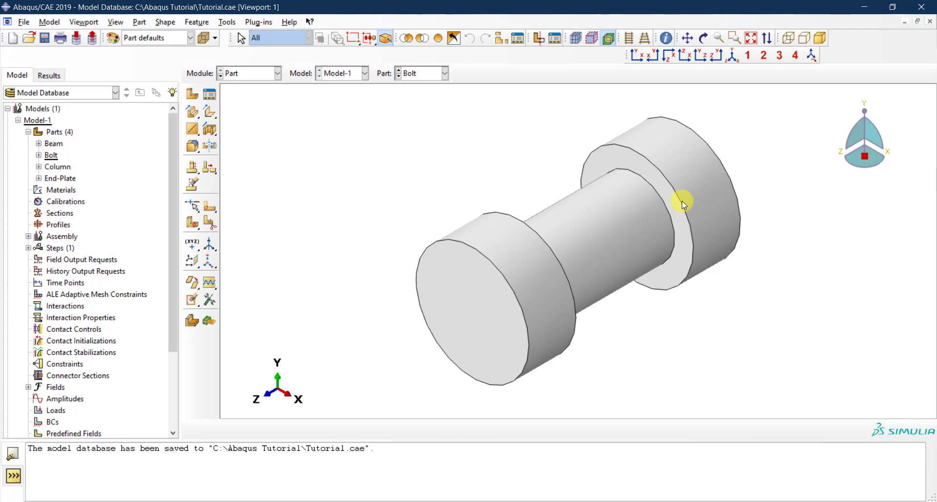
{"action": "left_click", "coordinate": [252, 73]}
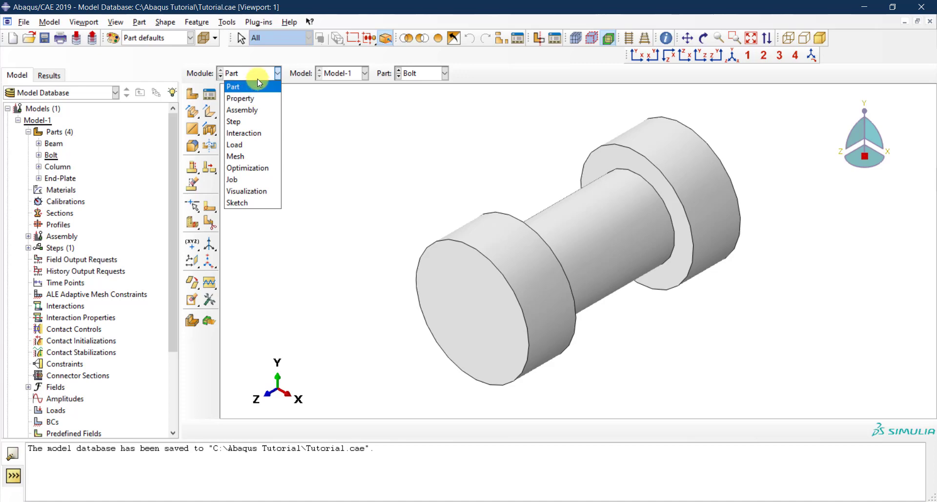
{"action": "left_click", "coordinate": [258, 77]}
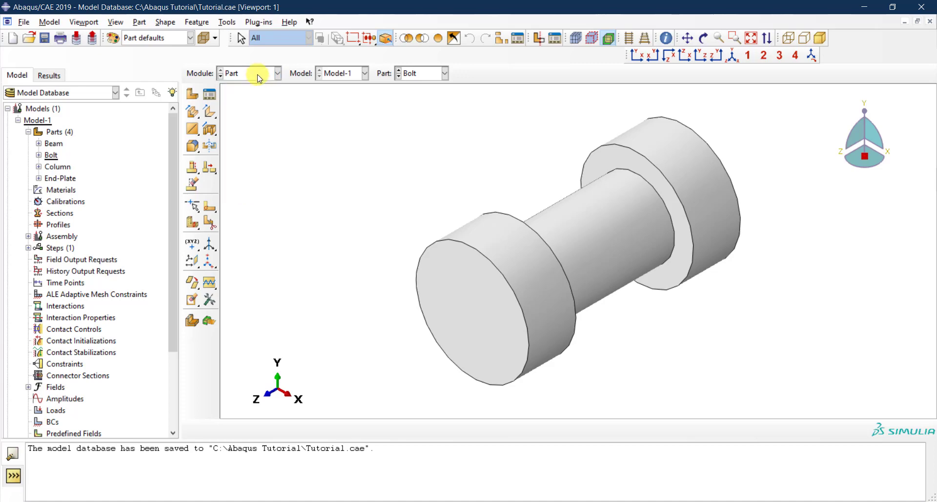
{"action": "left_click", "coordinate": [257, 77]}
{"action": "left_click", "coordinate": [258, 77]}
{"action": "left_click", "coordinate": [258, 77]}
{"action": "left_click", "coordinate": [256, 76]}
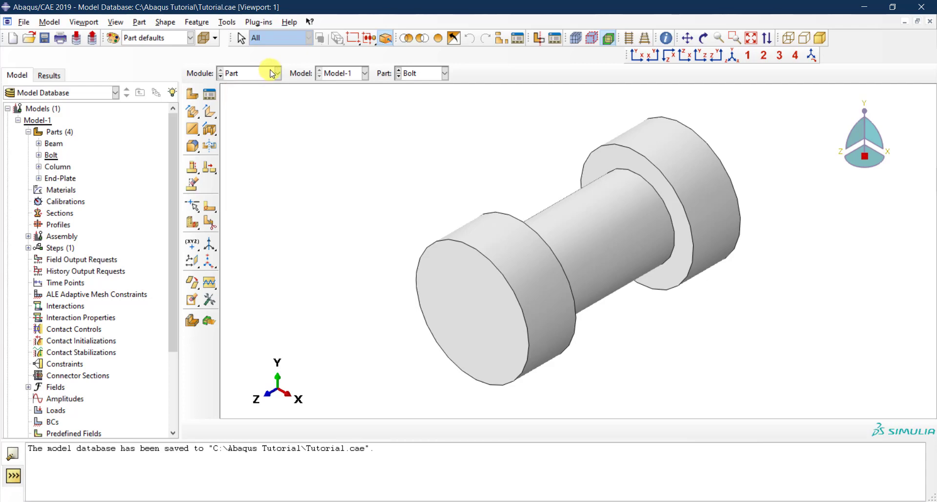